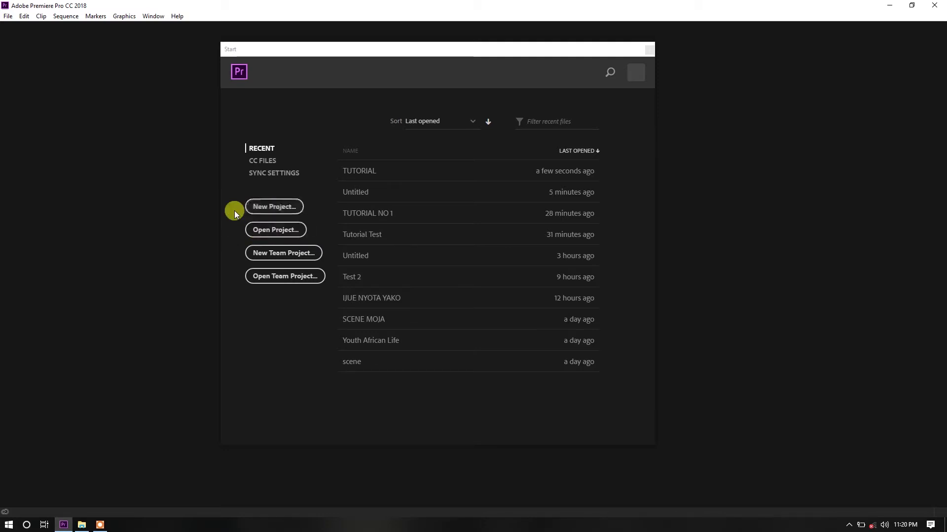
# Create project TUTORIAL in D:\MY TUTORIAL SWAHILI, overwriting the existing TUTORIAL project.
pyautogui.click(273, 211)
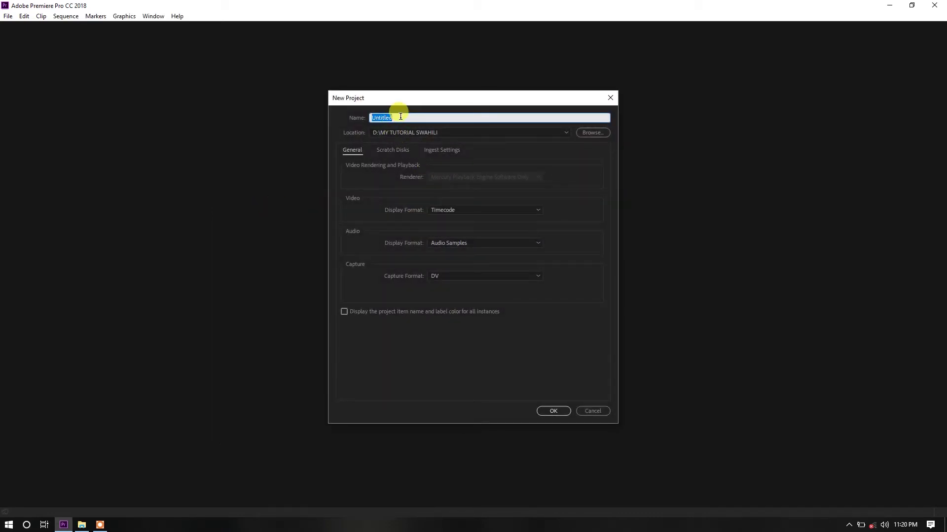
pyautogui.write('TUTORIAL')
pyautogui.click(593, 133)
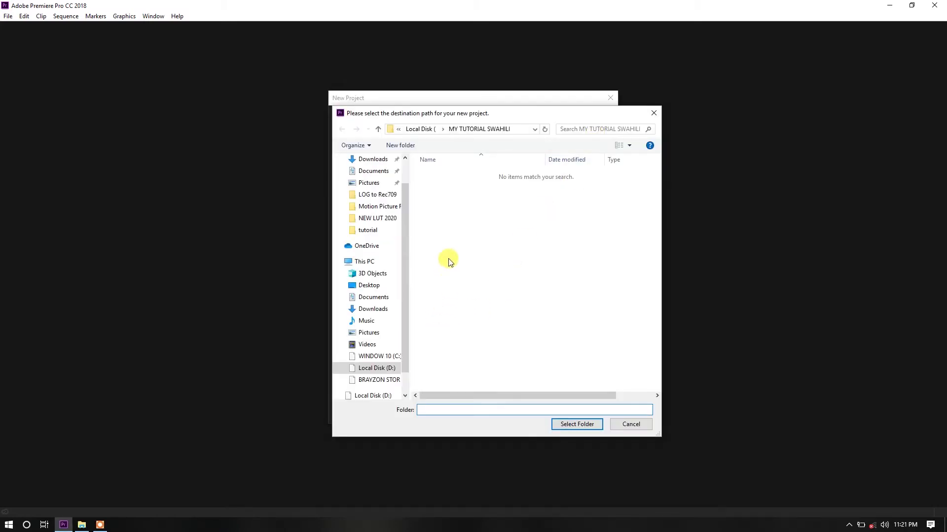
pyautogui.click(577, 425)
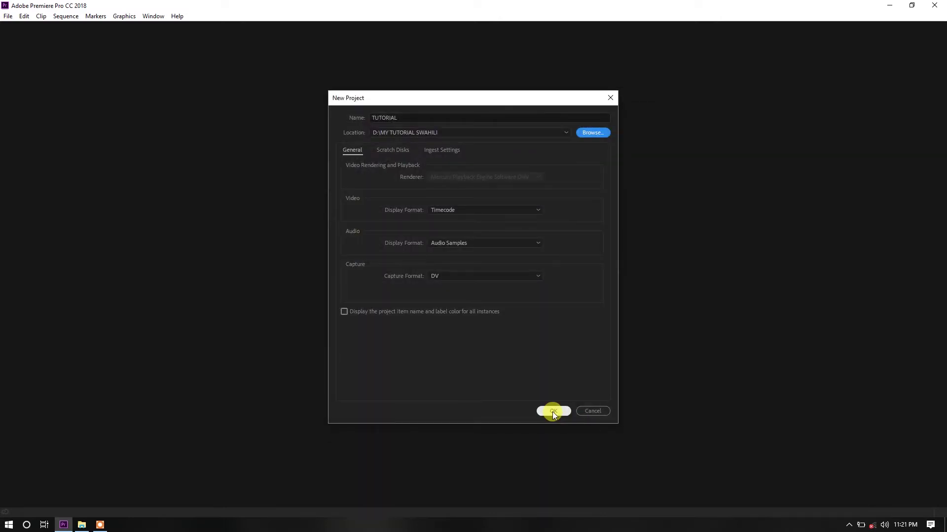
pyautogui.click(552, 412)
pyautogui.click(499, 270)
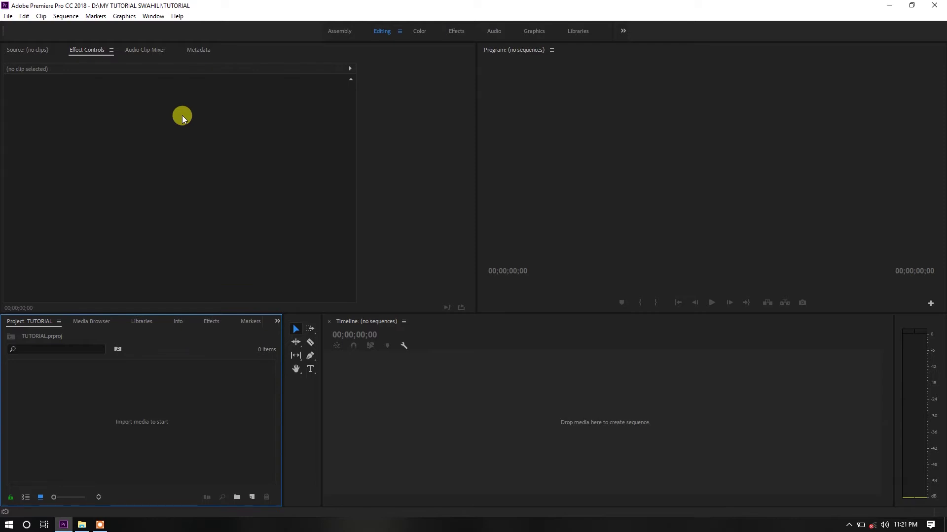
pyautogui.click(8, 17)
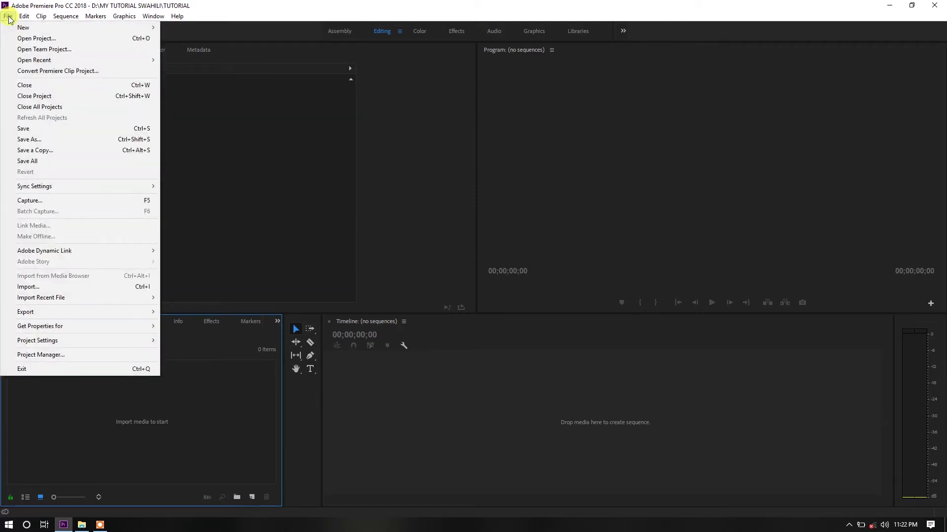
pyautogui.moveTo(47, 30)
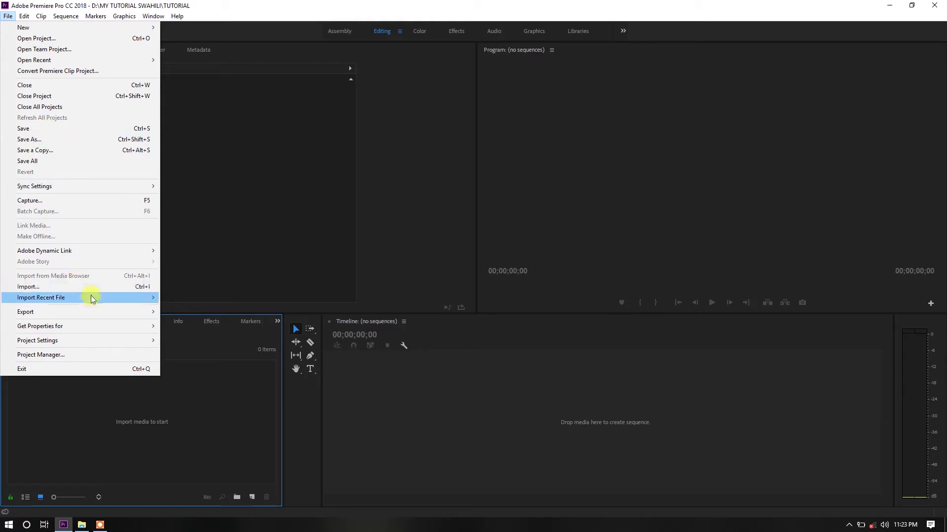
pyautogui.moveTo(74, 298)
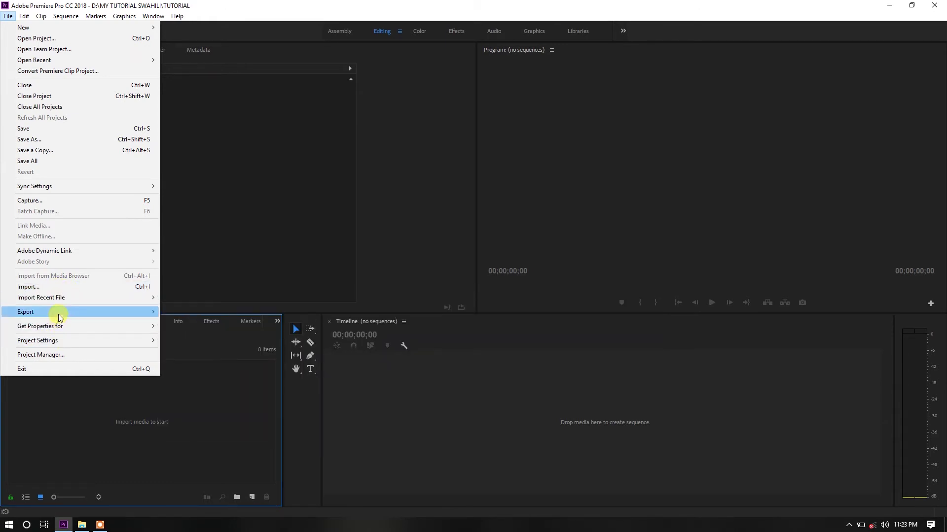
pyautogui.moveTo(60, 316)
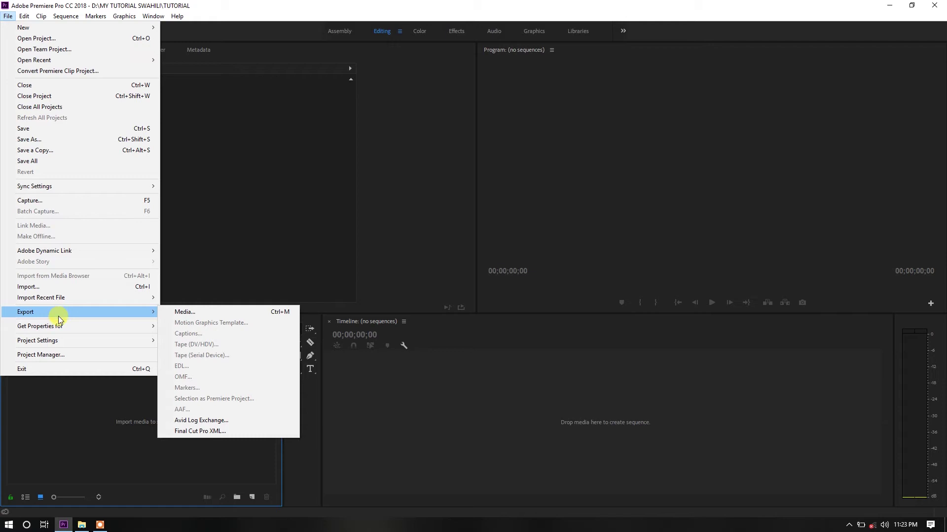
pyautogui.press('Escape')
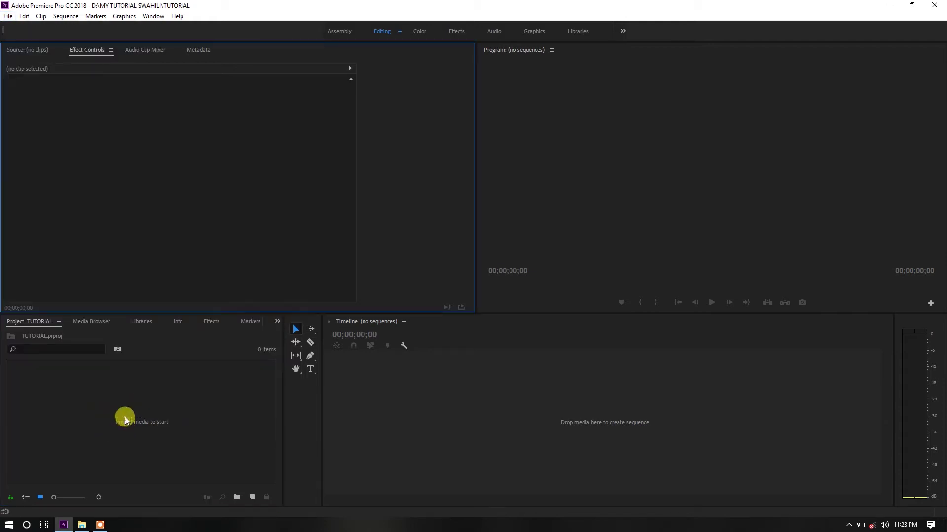
# Import all 32 .mov clips from D:\BMPCC VIDEO TEST\New folder into the project bin.
pyautogui.doubleClick(122, 420)
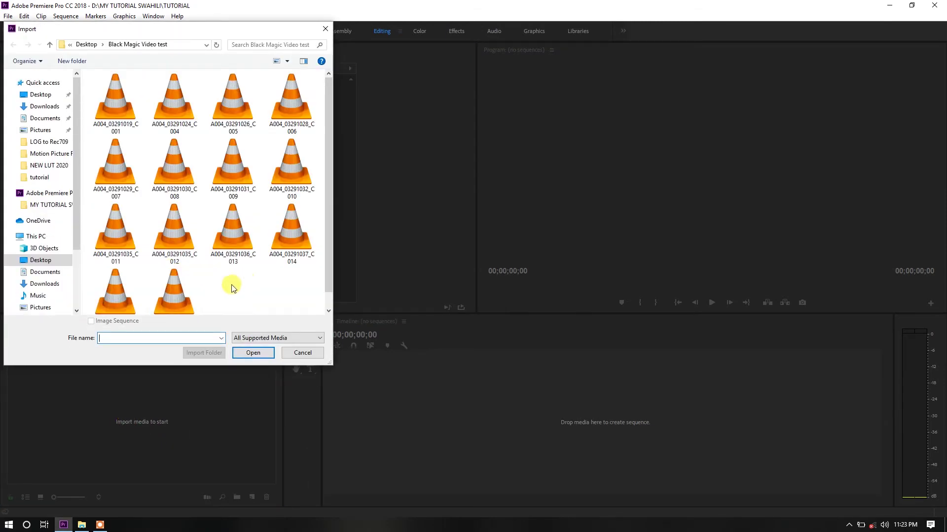
pyautogui.scroll(-1, 233, 288)
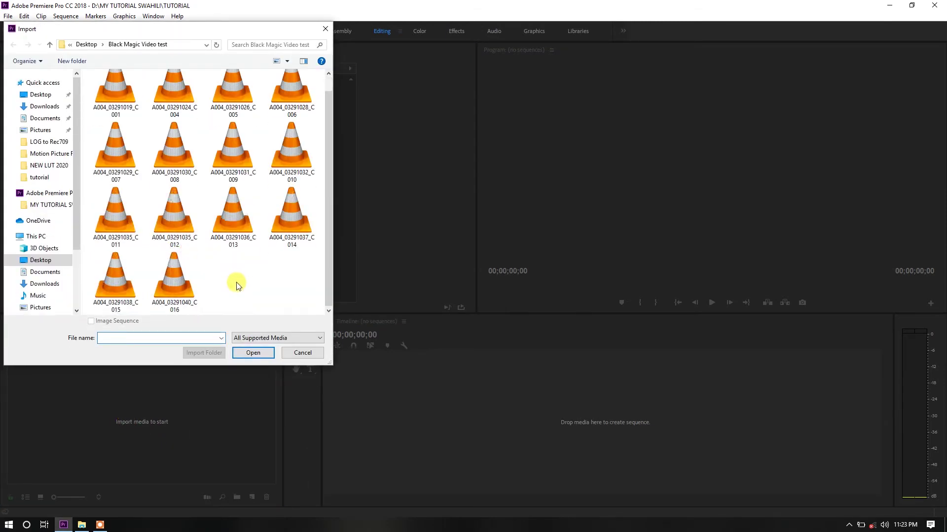
pyautogui.click(50, 45)
pyautogui.doubleClick(174, 194)
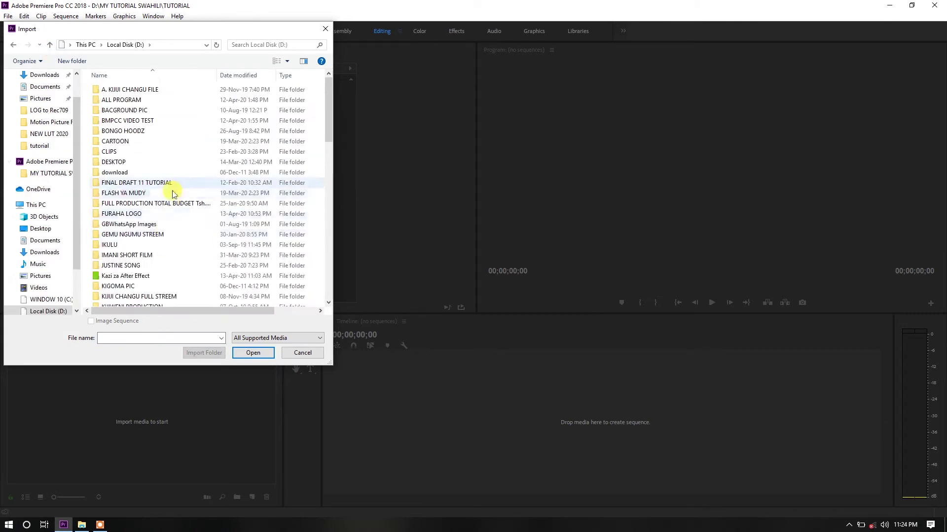
pyautogui.doubleClick(143, 120)
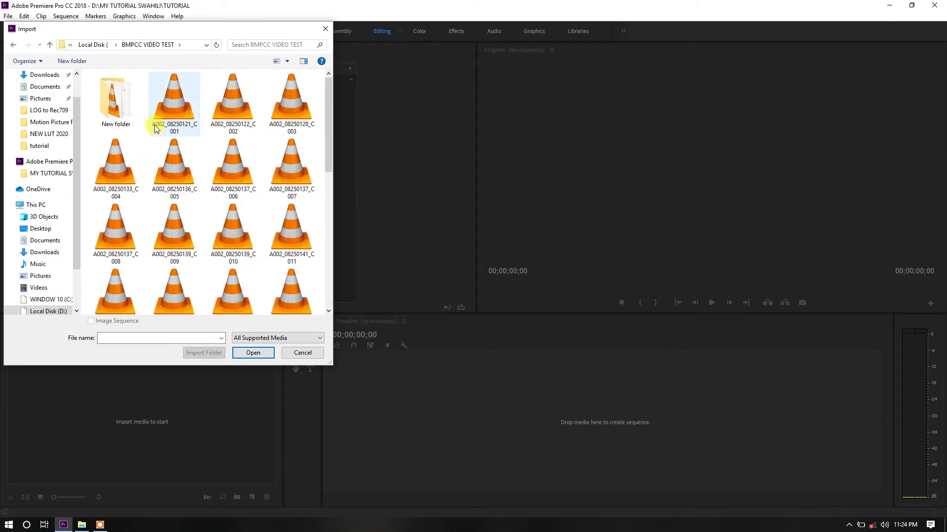
pyautogui.doubleClick(123, 113)
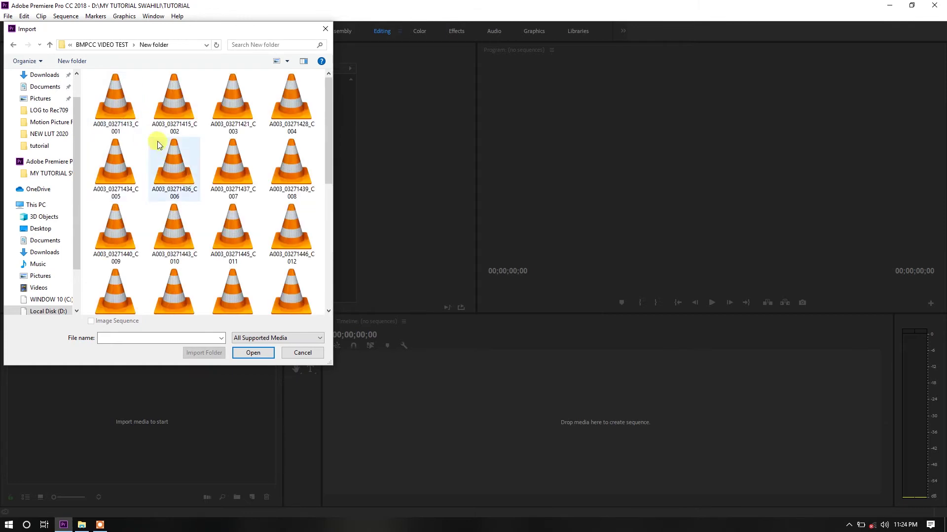
pyautogui.doubleClick(120, 107)
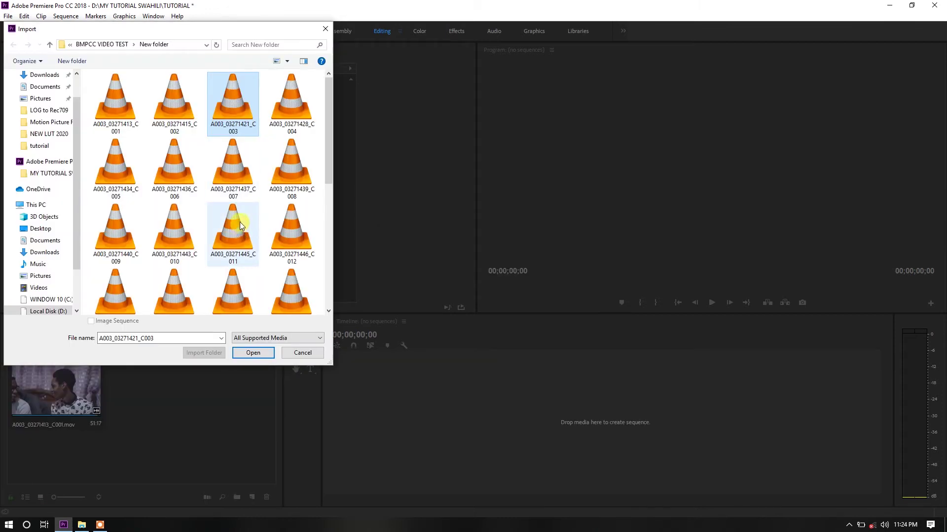
pyautogui.hotkey('ctrl', 'a')
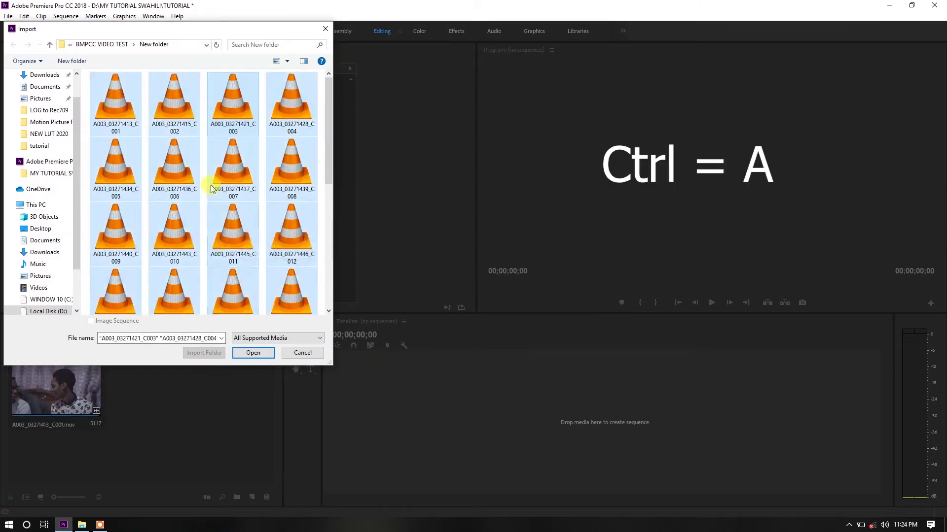
pyautogui.click(254, 353)
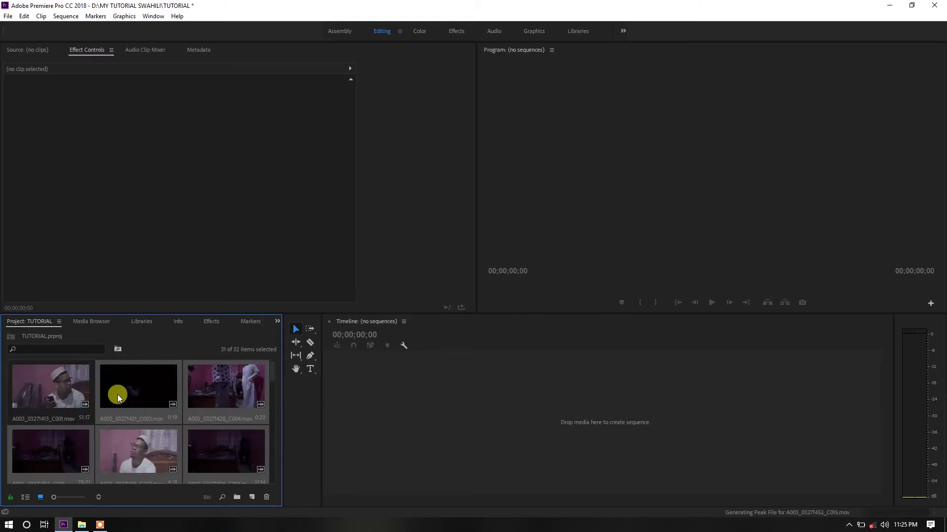
# Load A003_03271413_C001 in the Source monitor and mark in/out points spanning 00:00:07:15.
pyautogui.click(46, 387)
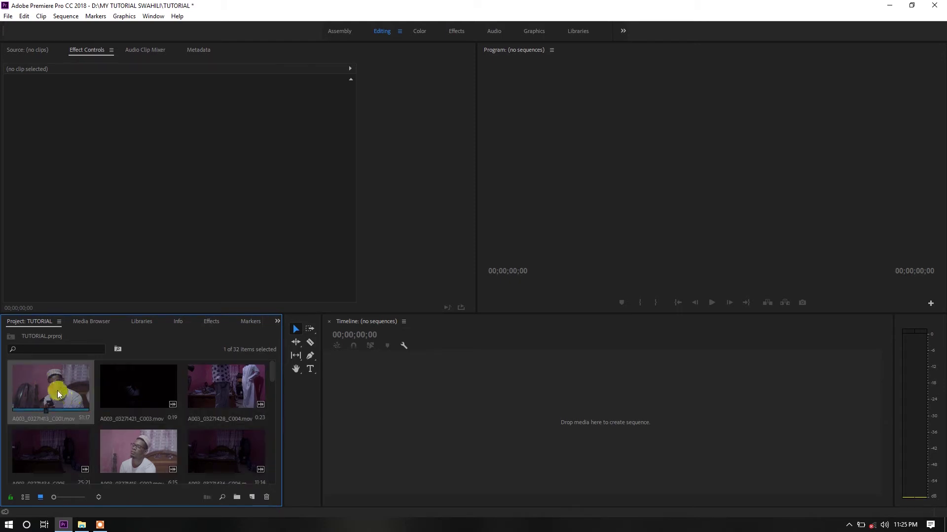
pyautogui.doubleClick(48, 383)
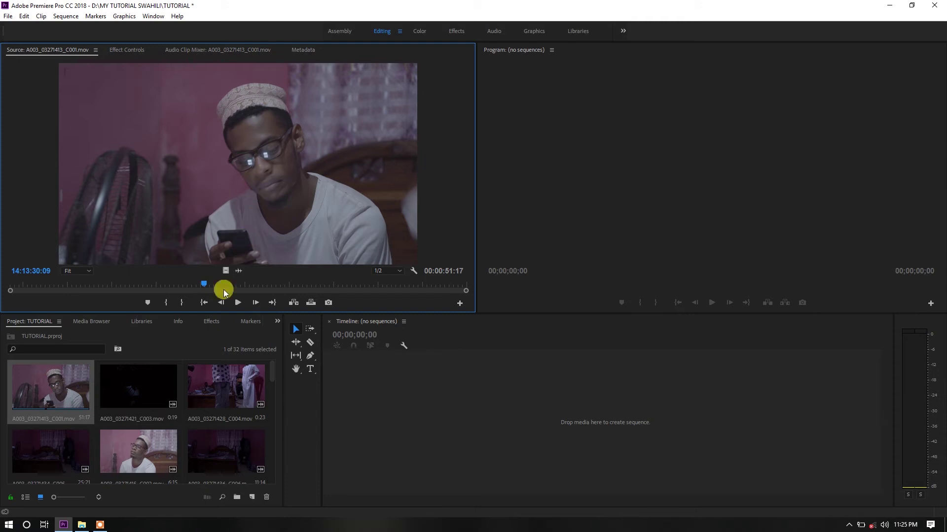
pyautogui.moveTo(187, 283)
pyautogui.mouseDown()
pyautogui.moveTo(79, 286)
pyautogui.moveTo(170, 286)
pyautogui.mouseUp()
pyautogui.click(168, 306)
pyautogui.click(182, 302)
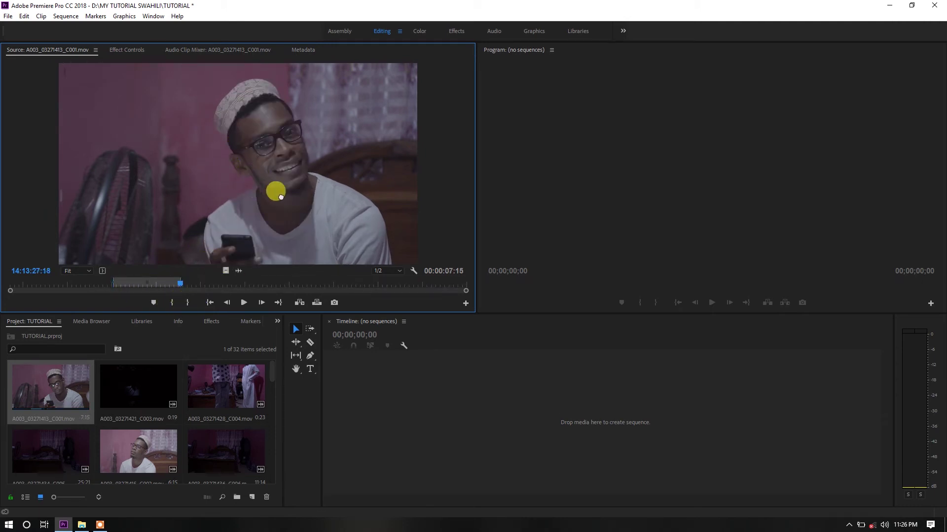
pyautogui.hotkey('ctrl', 'z')
pyautogui.moveTo(128, 285); pyautogui.dragTo(180, 285)
pyautogui.click(181, 302)
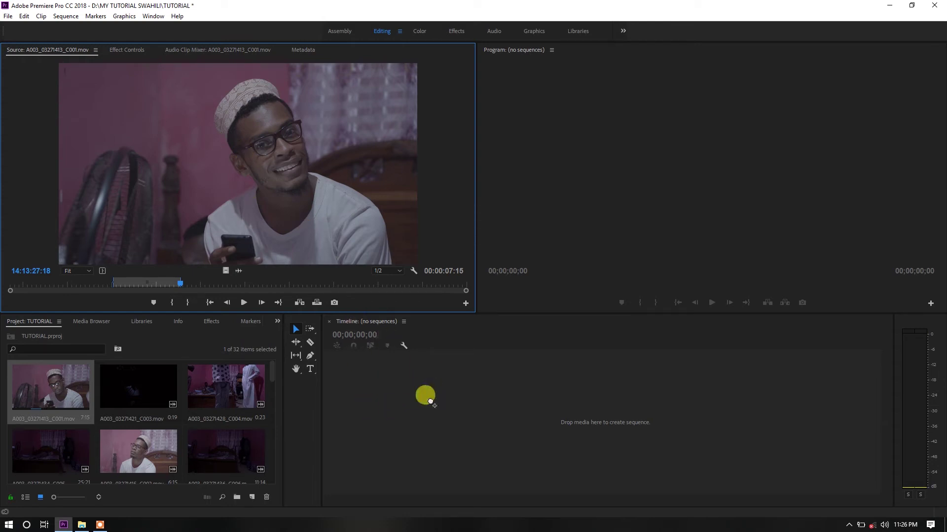
# Drop the marked range into new sequence A003_03271413_C001, preview it, and switch to the Color workspace.
pyautogui.moveTo(431, 402); pyautogui.dragTo(429, 399)
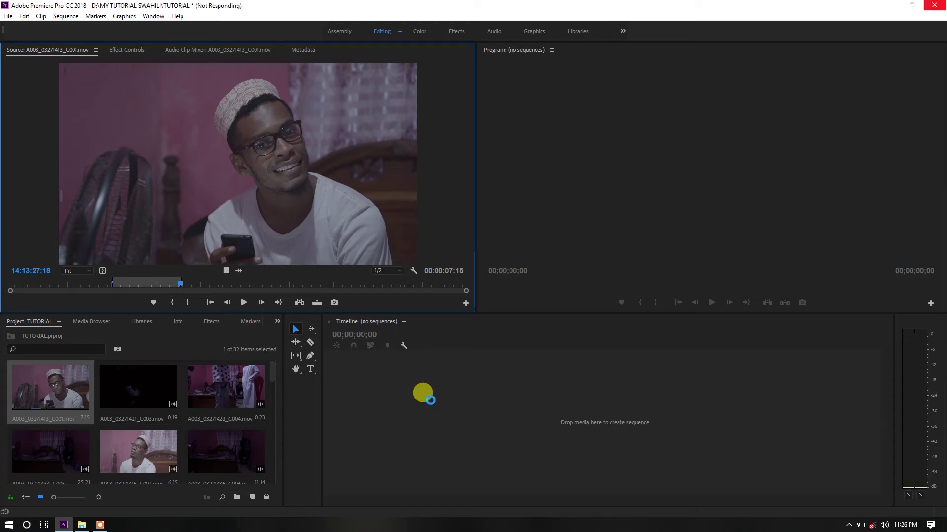
pyautogui.click(495, 349)
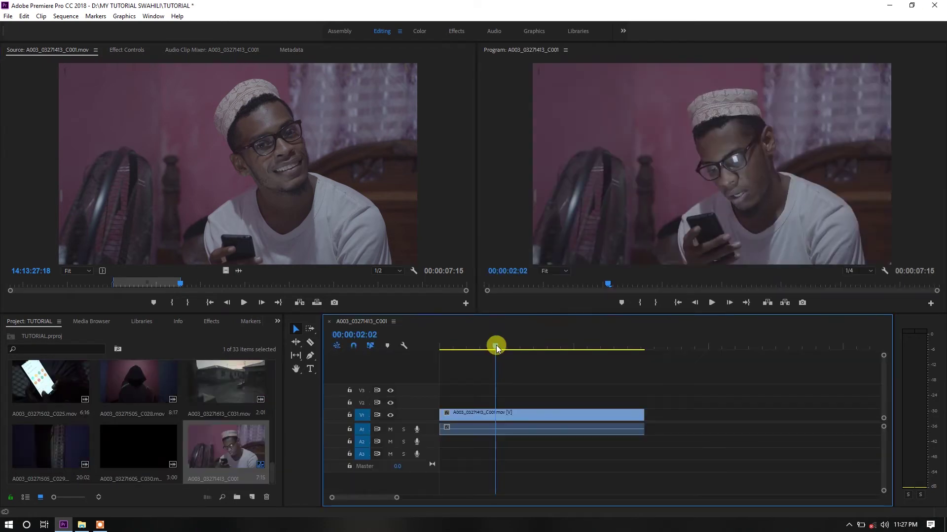
pyautogui.moveTo(497, 348)
pyautogui.mouseDown()
pyautogui.moveTo(594, 338)
pyautogui.moveTo(496, 341)
pyautogui.moveTo(495, 361)
pyautogui.mouseUp()
pyautogui.click(384, 33)
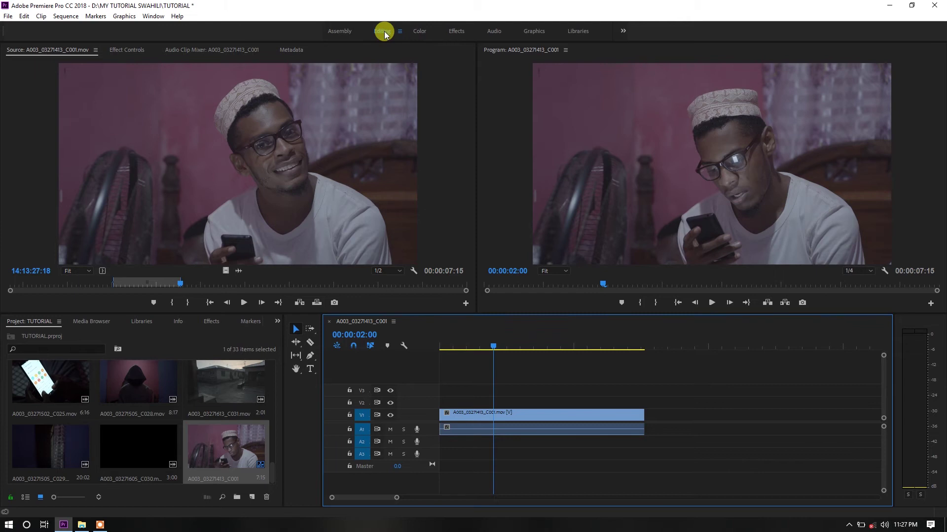
pyautogui.click(420, 32)
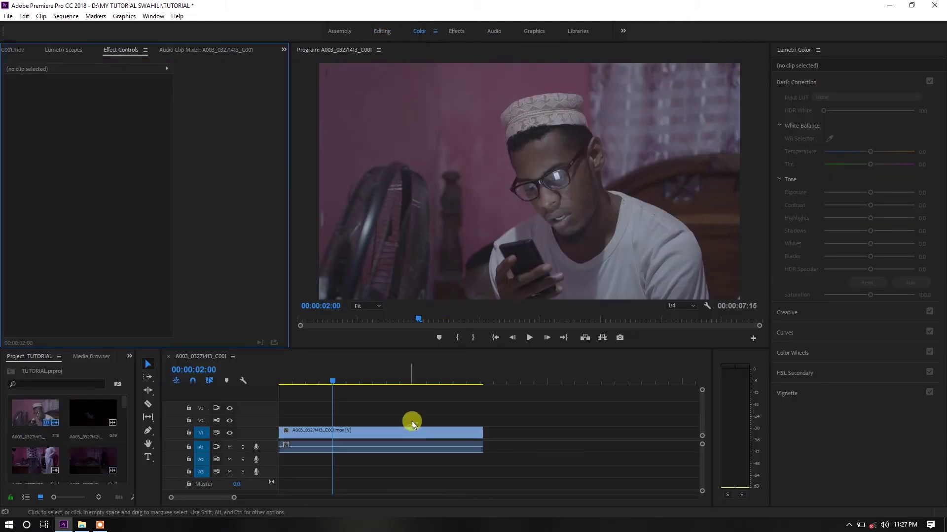
# Slide the V1 clip about 00:00:02:20 later, with the playhead at 00:00:03:09.
pyautogui.click(412, 429)
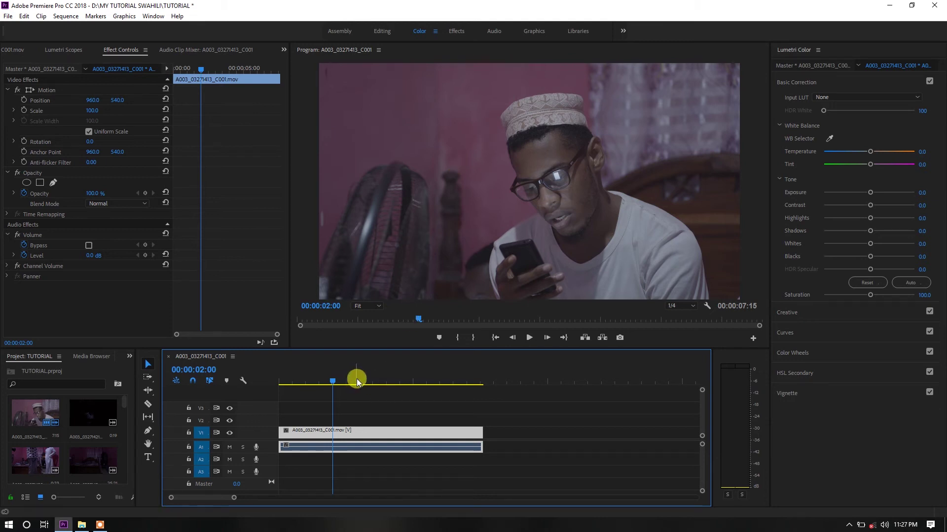
pyautogui.click(369, 382)
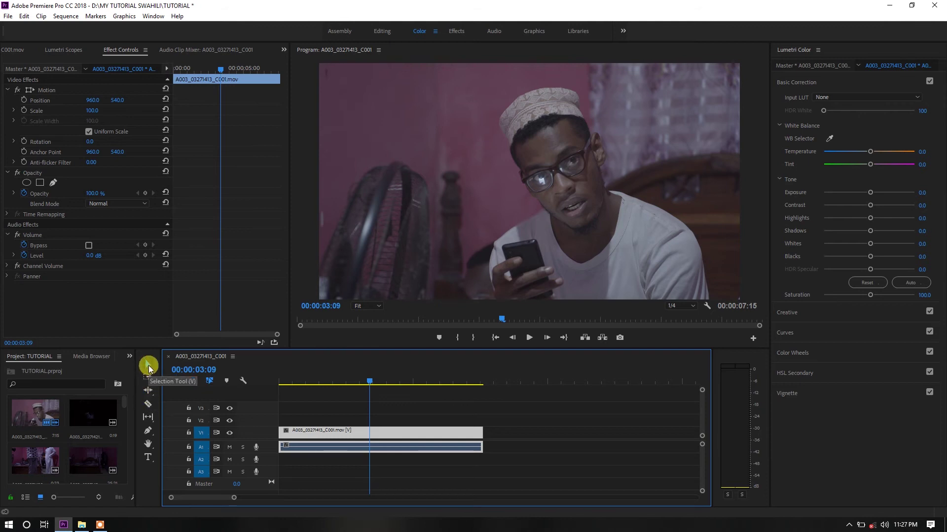
pyautogui.moveTo(333, 437); pyautogui.dragTo(243, 412)
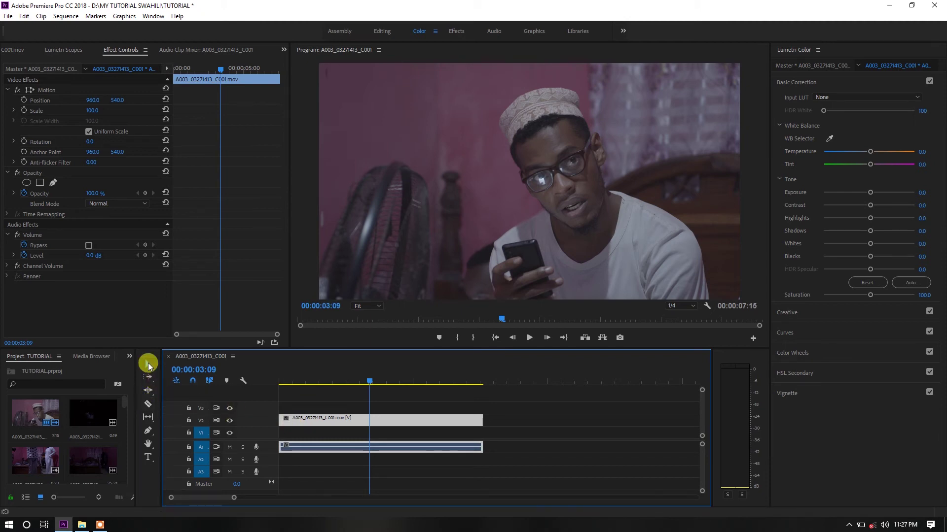
# Return the clip's video from V2 to V1, then select the Razor tool with the playhead at 00:00:04:18.
pyautogui.moveTo(276, 418); pyautogui.dragTo(296, 431)
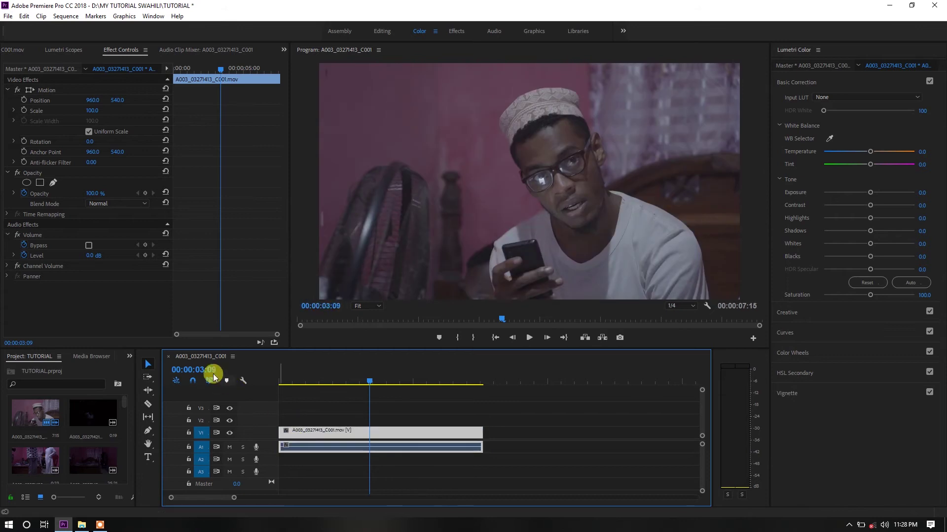
pyautogui.click(148, 404)
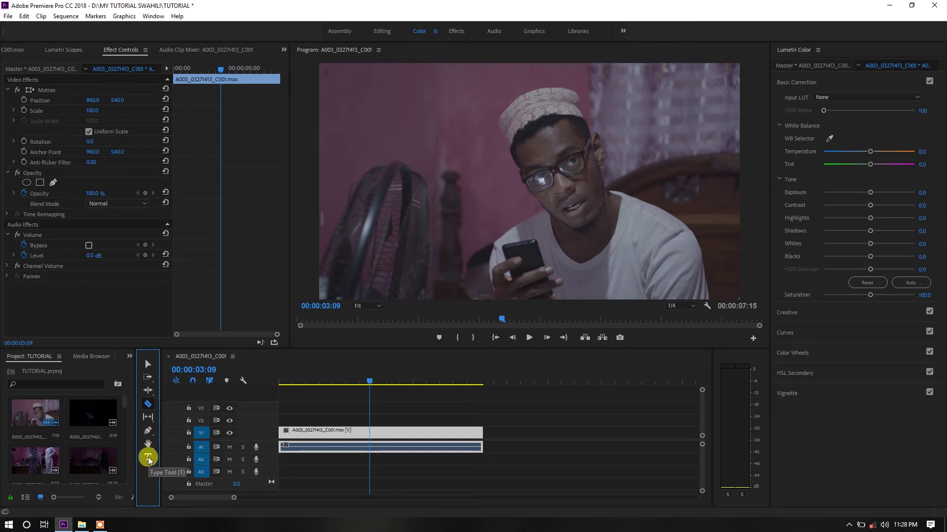
pyautogui.click(407, 382)
pyautogui.click(24, 16)
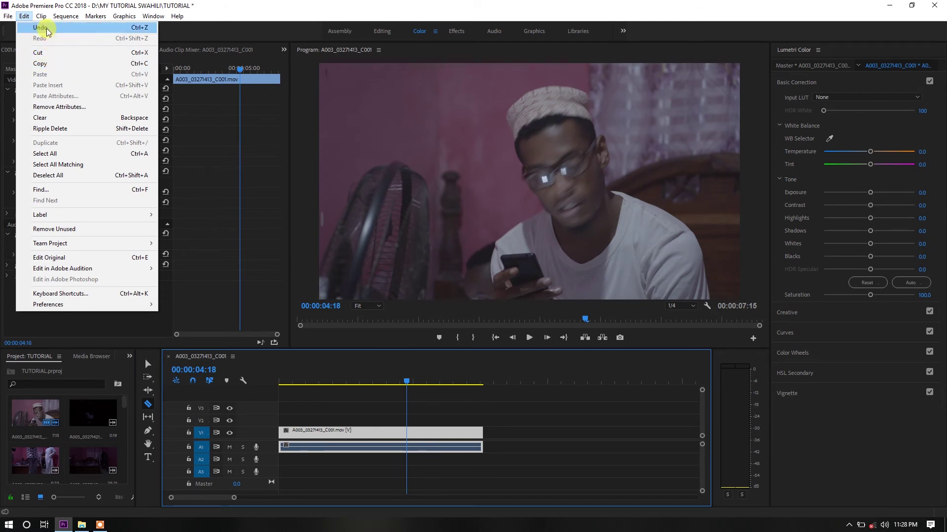
# Copy the clip and paste a duplicate after its end in the sequence.
pyautogui.click(54, 67)
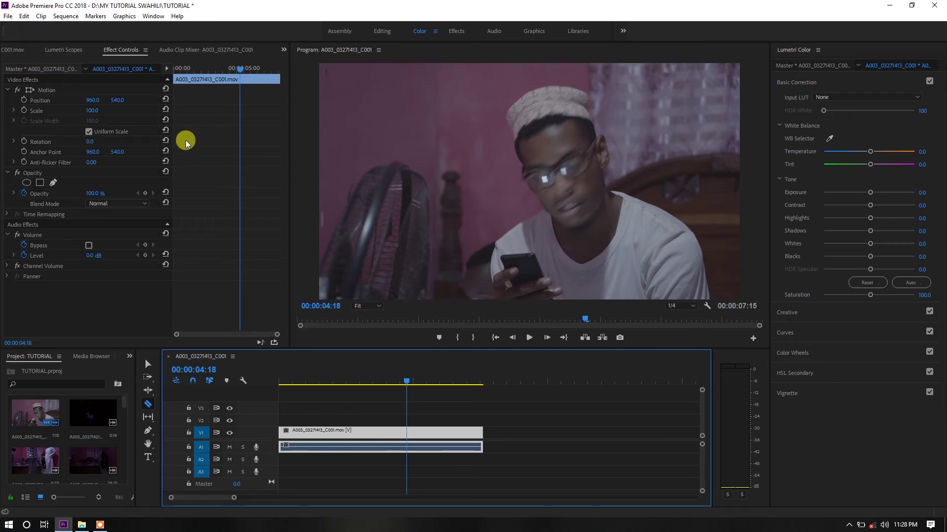
pyautogui.click(149, 365)
pyautogui.click(320, 432)
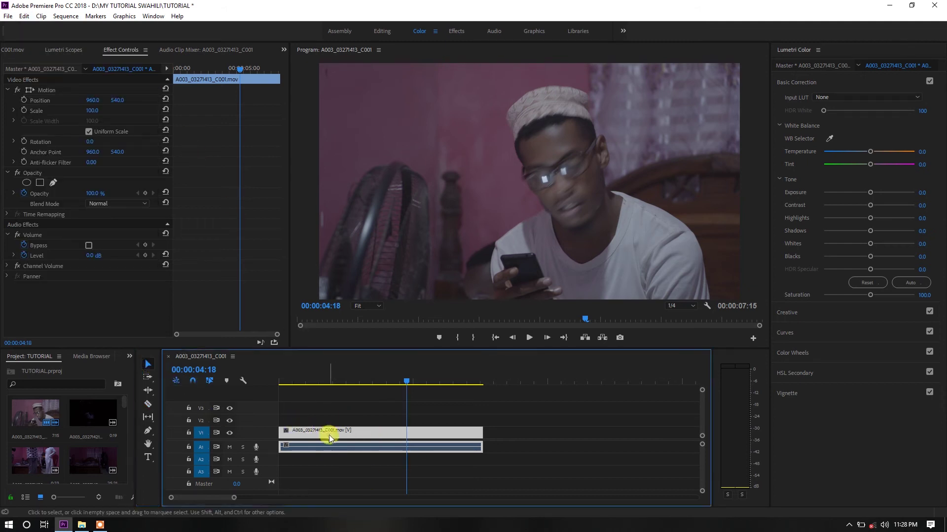
pyautogui.click(24, 15)
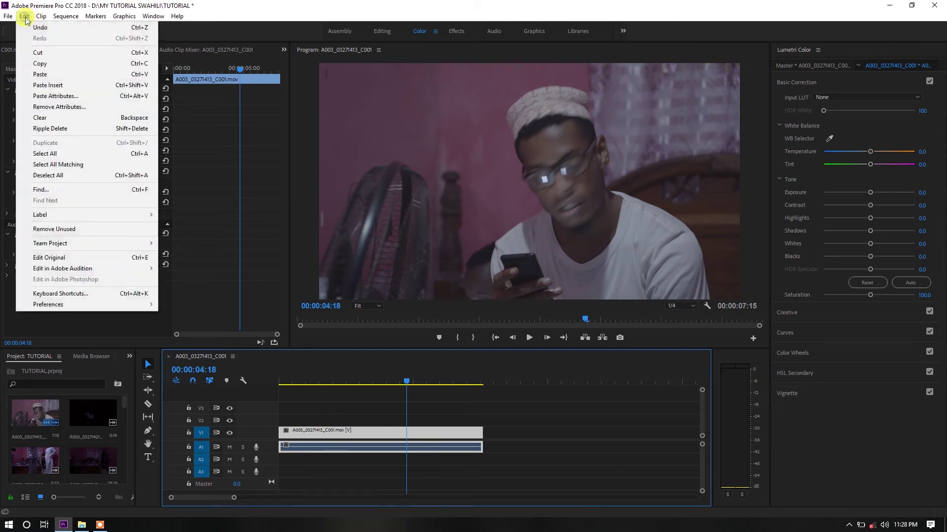
pyautogui.click(52, 62)
pyautogui.click(496, 381)
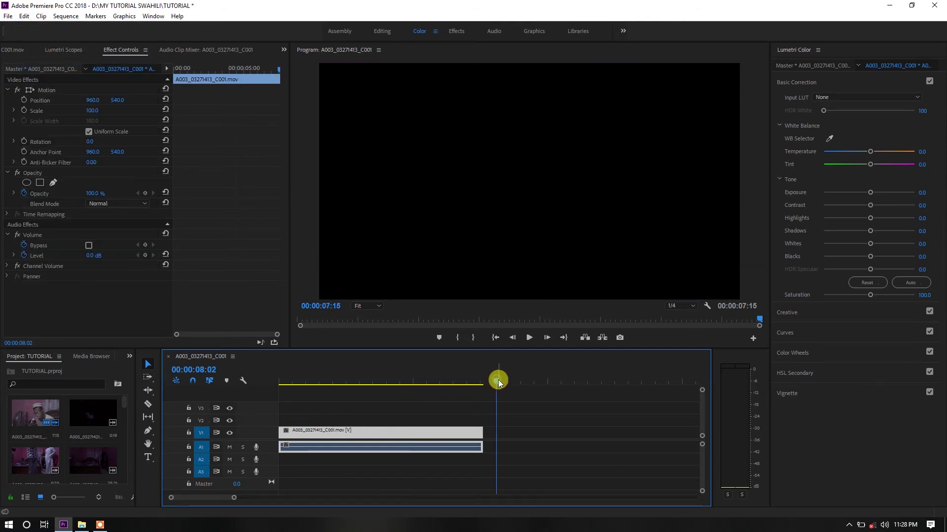
pyautogui.click(25, 16)
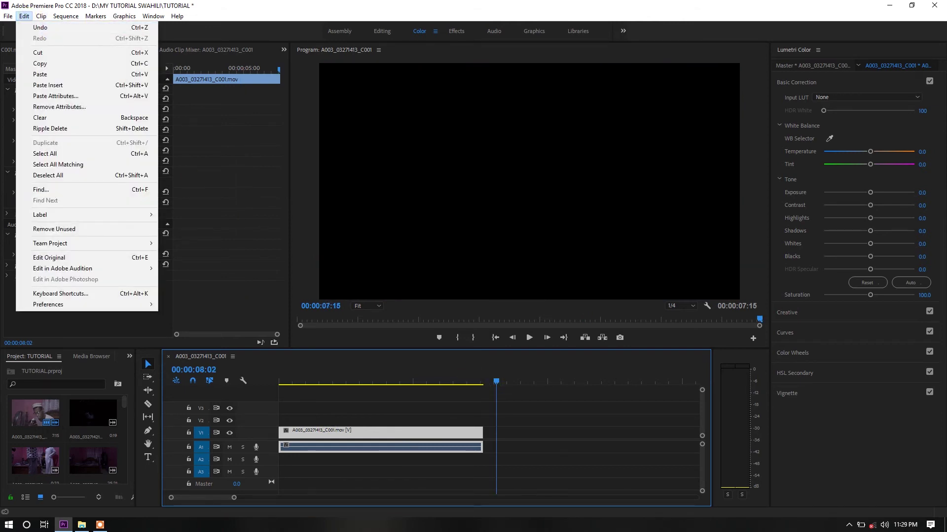
pyautogui.click(64, 79)
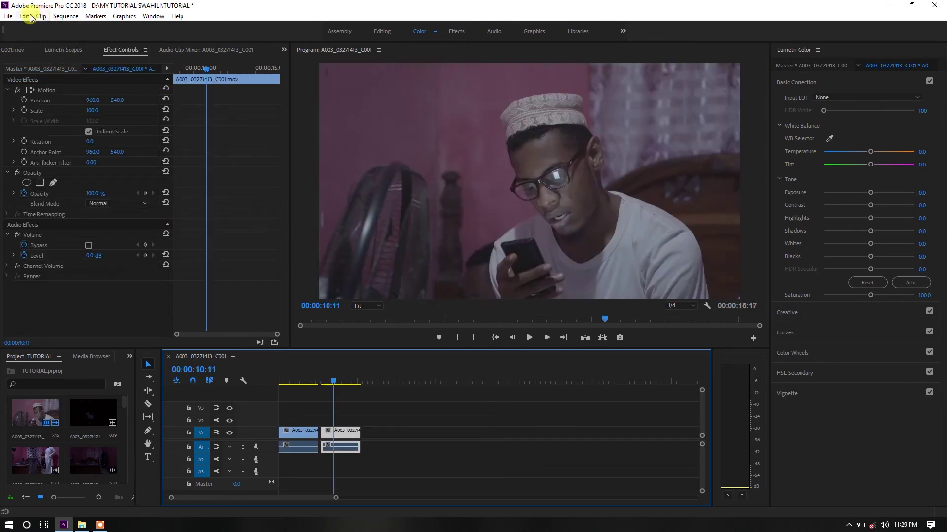
# Cut the pasted copy and paste it back in at 00:00:13:16.
pyautogui.click(26, 18)
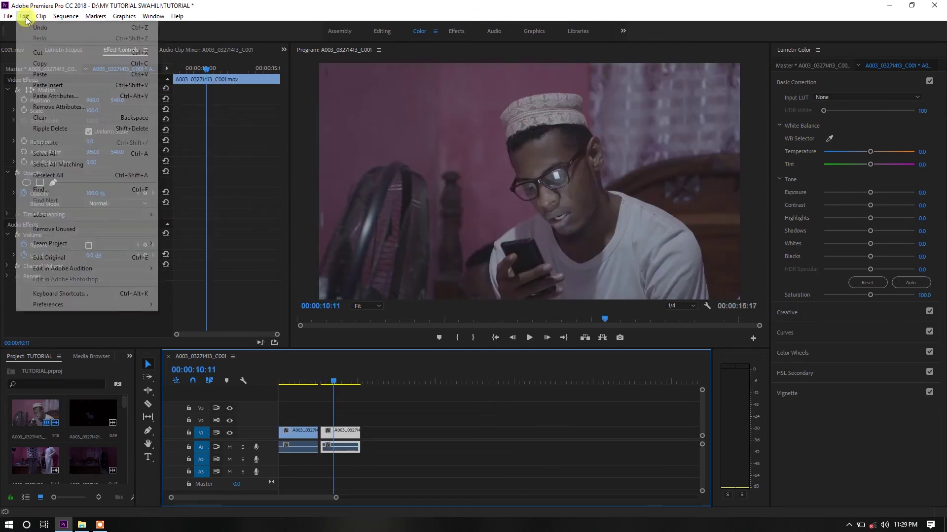
pyautogui.click(40, 55)
pyautogui.click(350, 381)
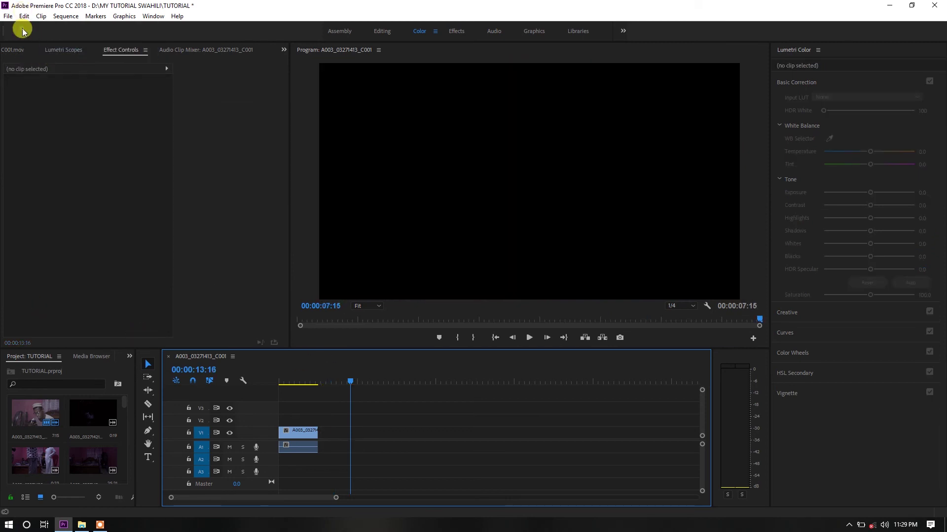
pyautogui.click(25, 16)
pyautogui.click(58, 73)
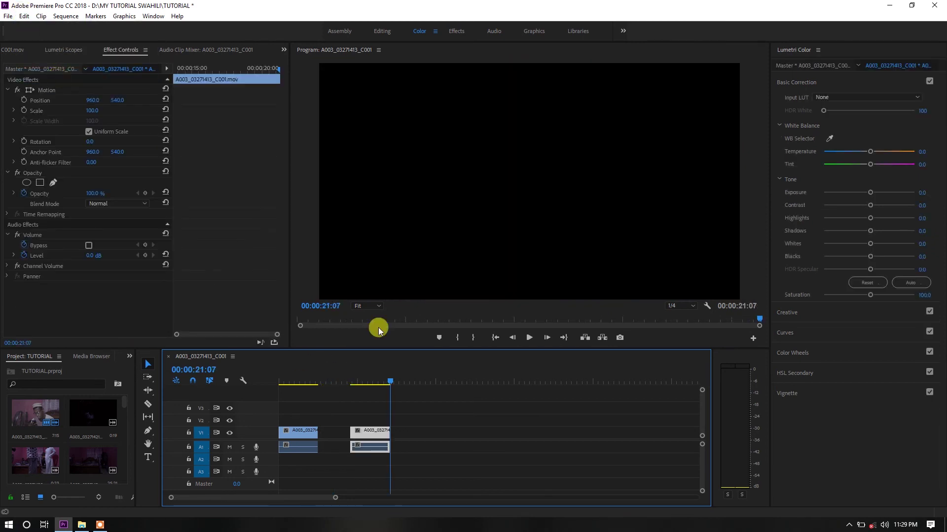
# Drag both clips further right so a gap separates them.
pyautogui.click(364, 382)
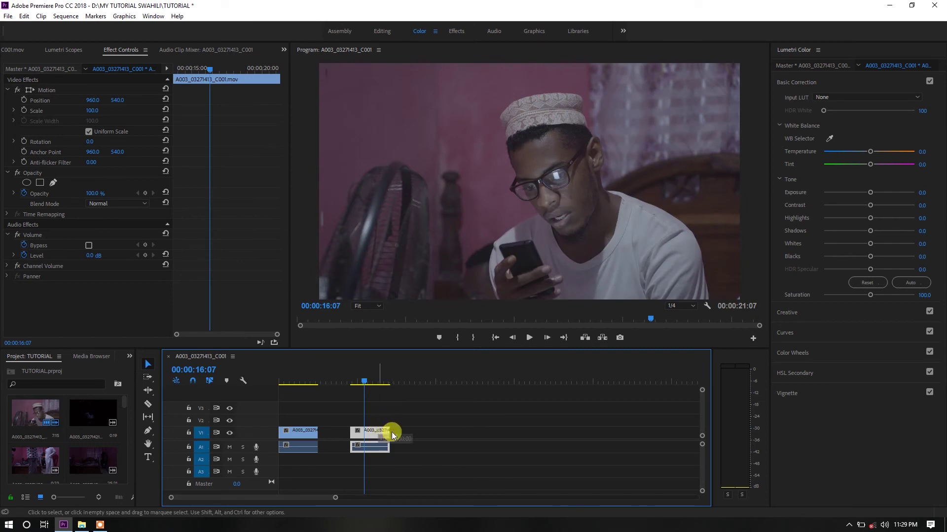
pyautogui.moveTo(393, 435); pyautogui.dragTo(439, 435)
pyautogui.click(300, 435)
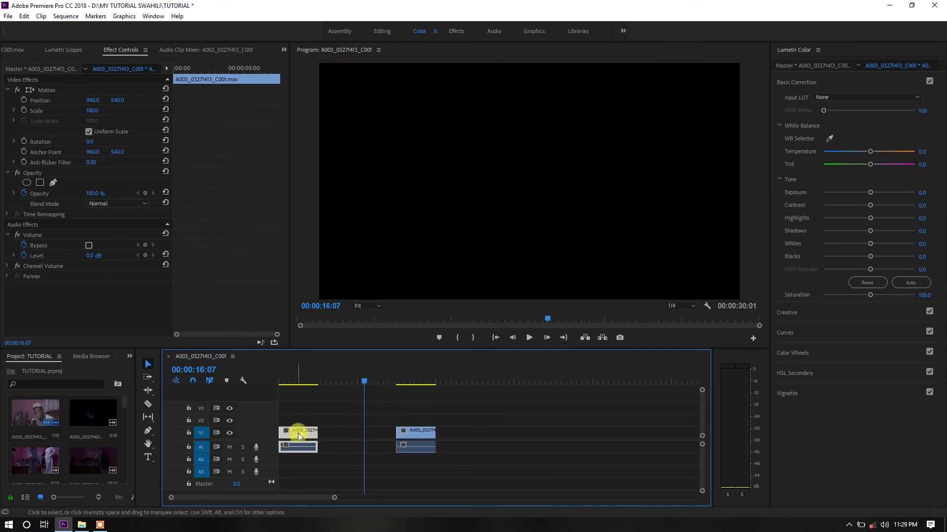
pyautogui.moveTo(297, 432); pyautogui.dragTo(343, 433)
# Close the floating Program monitor.
pyautogui.click(345, 381)
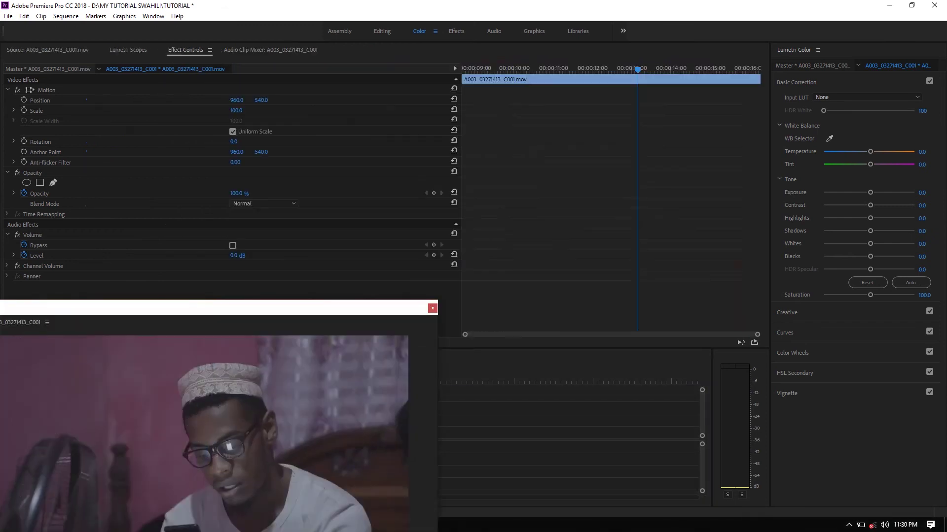
pyautogui.moveTo(184, 308); pyautogui.dragTo(353, 253)
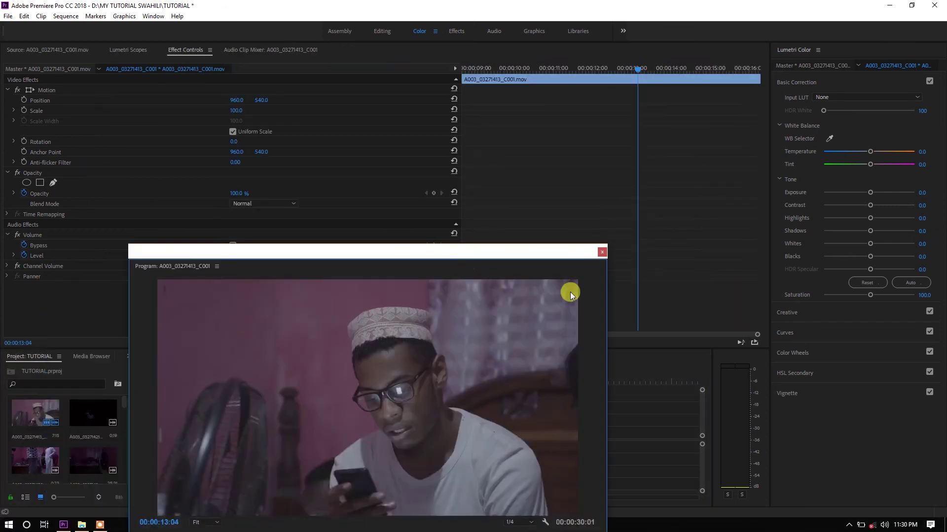
pyautogui.click(602, 252)
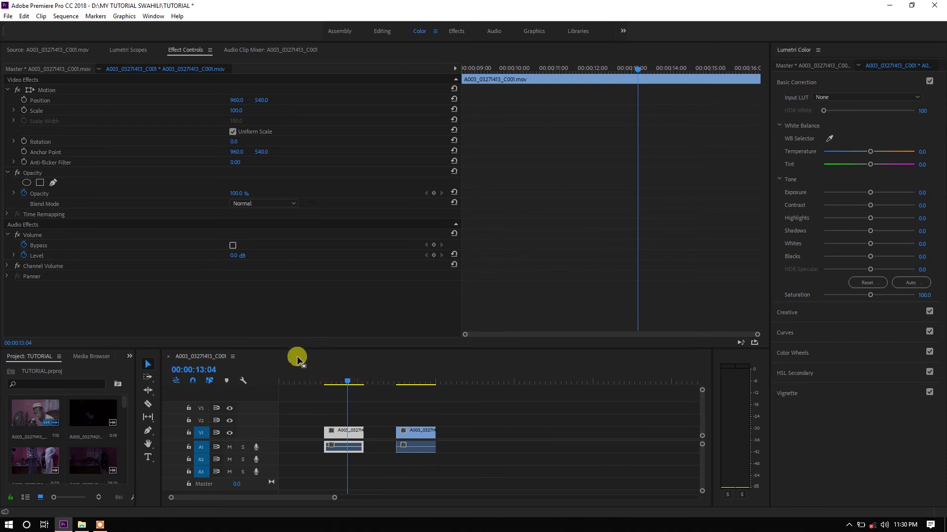
# Dock the timeline in the upper panel group and the Lumetri Color panel over the sequence area.
pyautogui.moveTo(297, 356); pyautogui.dragTo(333, 204)
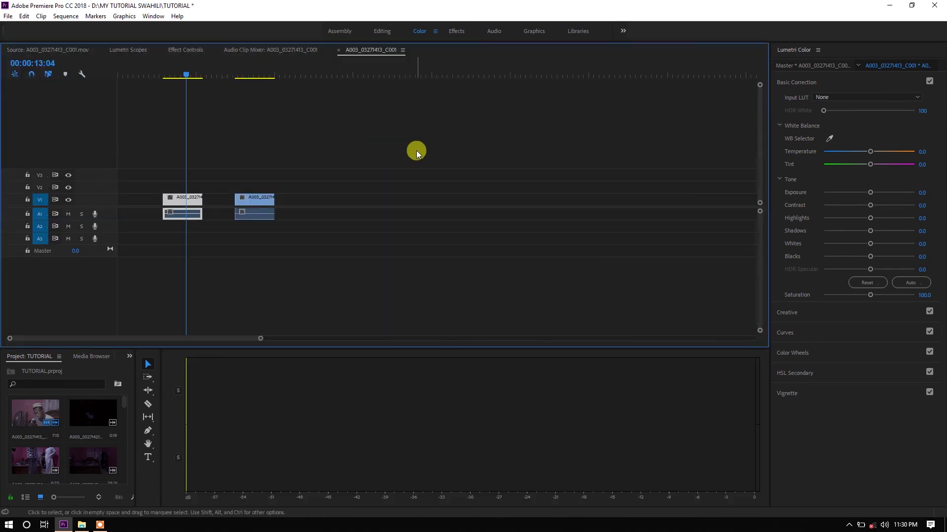
pyautogui.moveTo(832, 49); pyautogui.dragTo(430, 114)
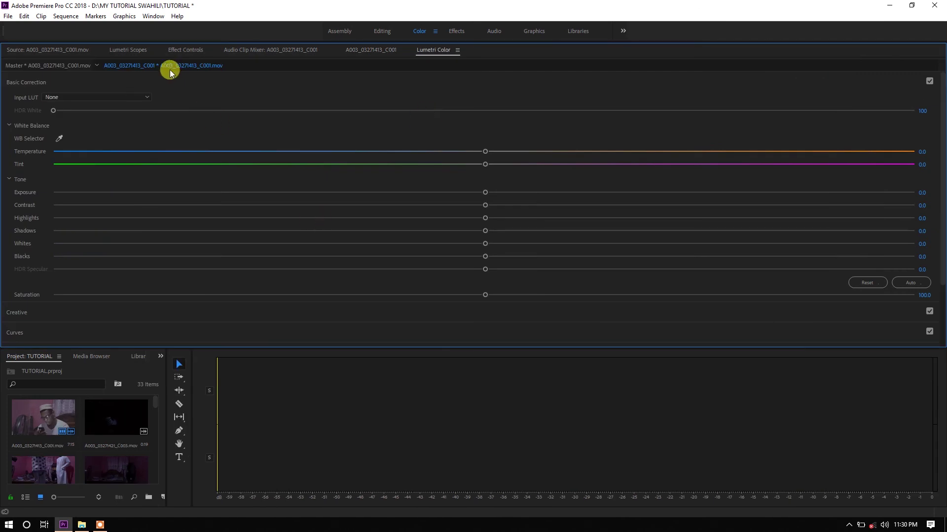
pyautogui.click(153, 15)
pyautogui.moveTo(179, 28)
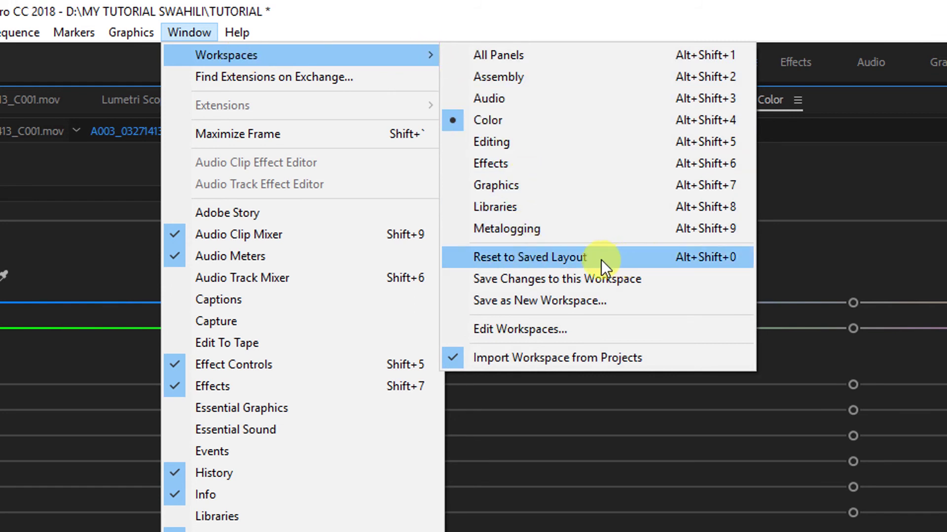
# Reset the Color workspace to its saved layout and preview the clips up to 00:00:28:04.
pyautogui.click(554, 256)
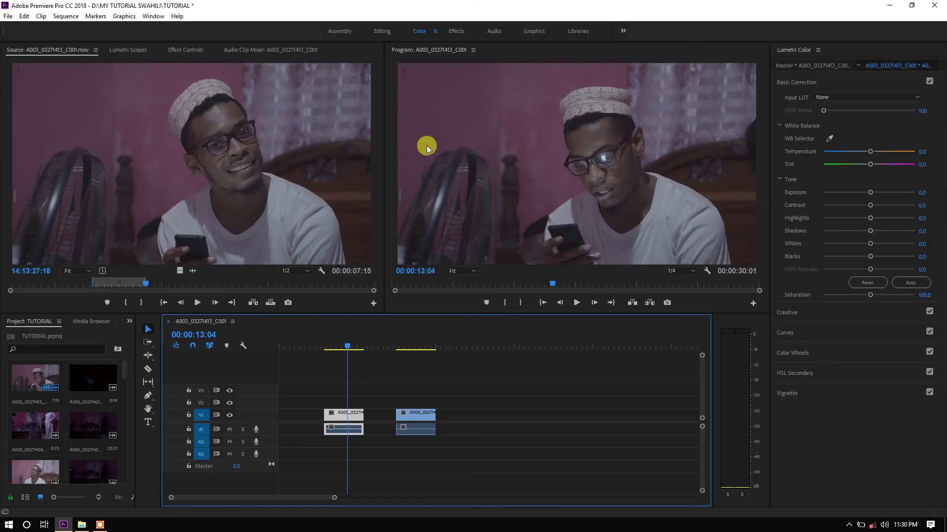
pyautogui.click(345, 348)
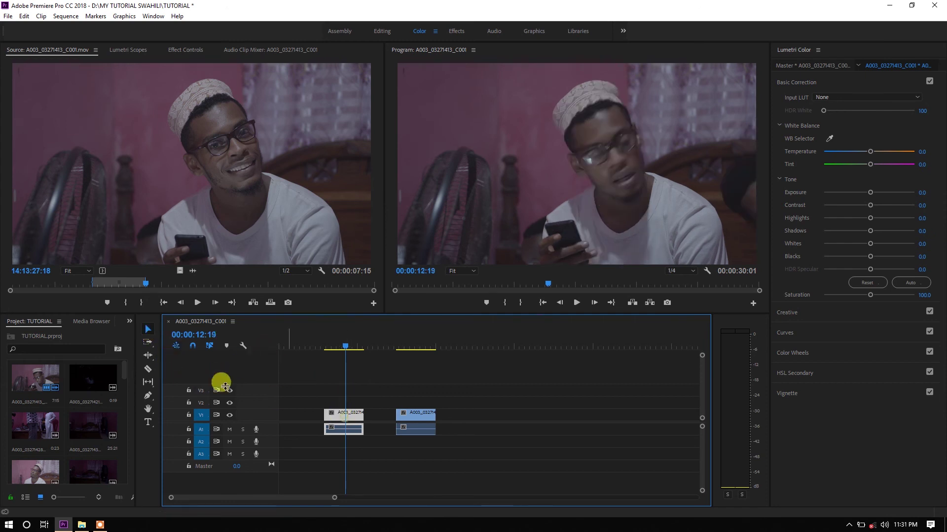
pyautogui.moveTo(353, 423)
pyautogui.mouseDown()
pyautogui.moveTo(307, 415)
pyautogui.moveTo(347, 416)
pyautogui.mouseUp()
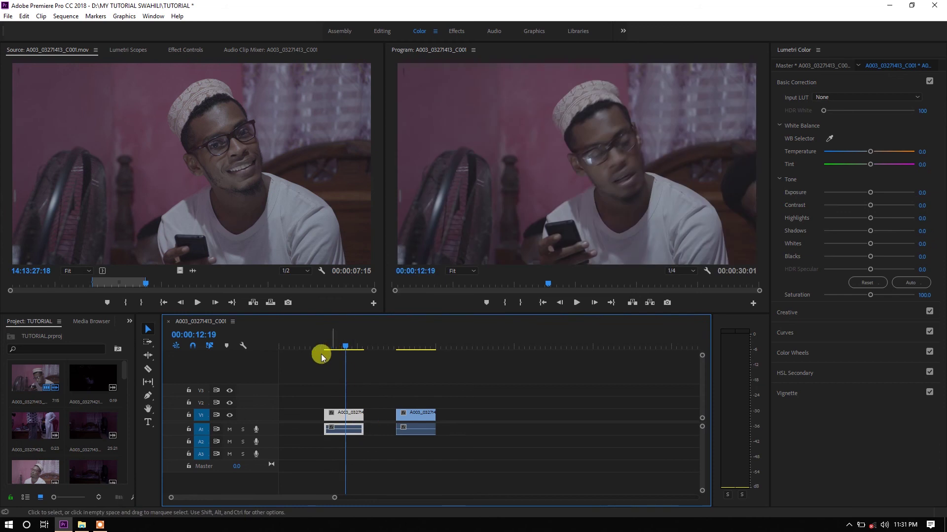
pyautogui.click(410, 345)
pyautogui.moveTo(418, 344); pyautogui.dragTo(408, 342)
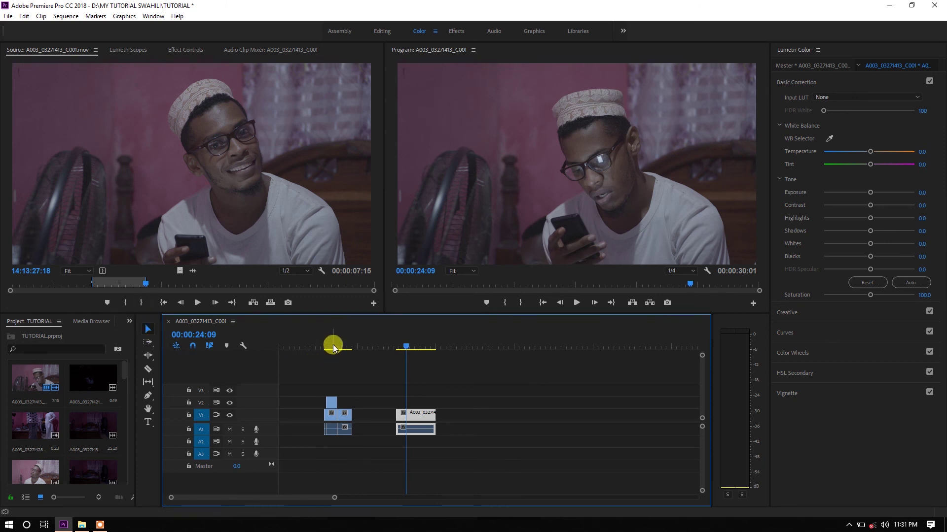
pyautogui.moveTo(334, 347); pyautogui.dragTo(427, 345)
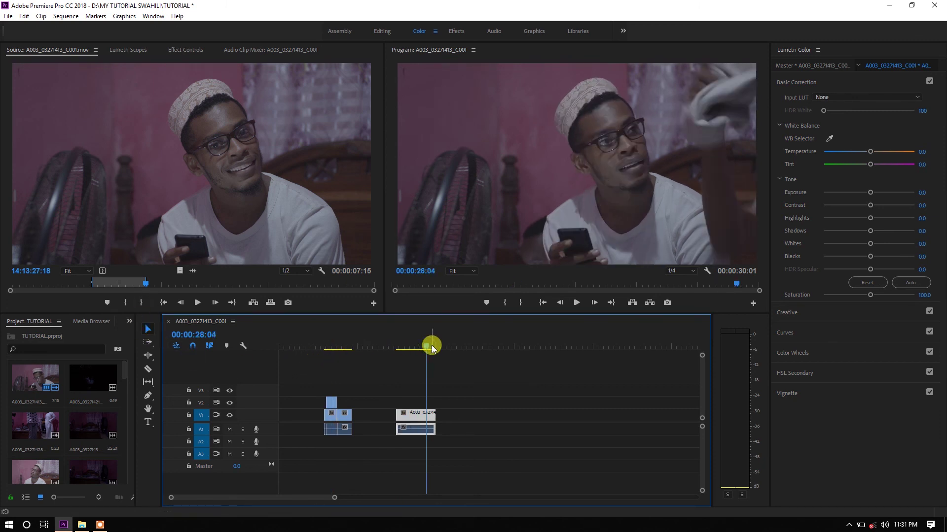
# Close Premiere Pro, bringing up the prompt to save TUTORIAL.prproj.
pyautogui.click(933, 8)
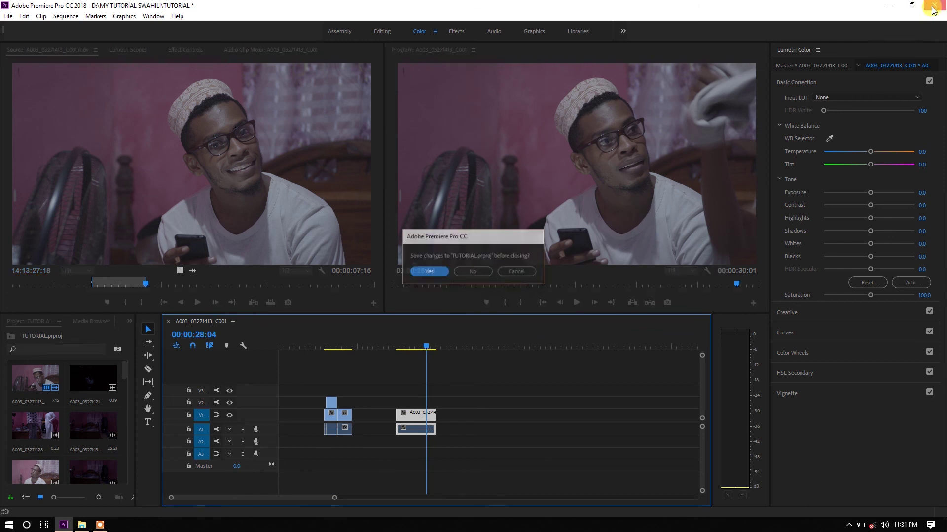